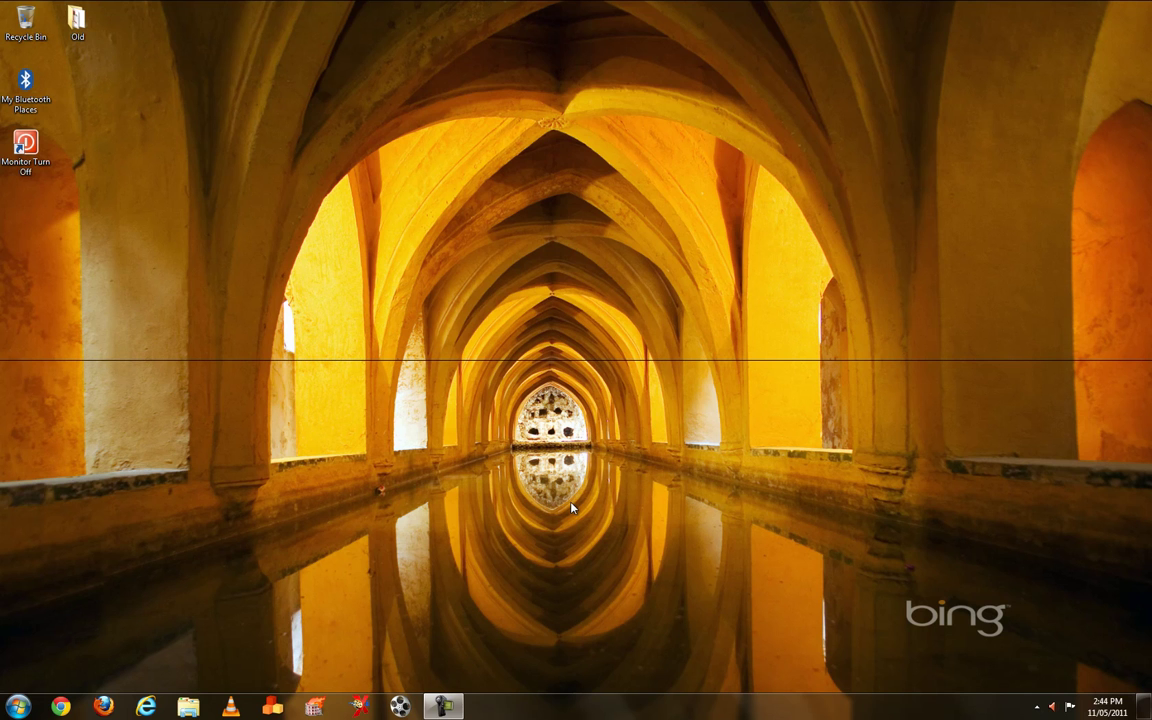
Play the 'Dans House In Sketchup' YouTube video in Firefox and pause it at 0:06.
click(103, 706)
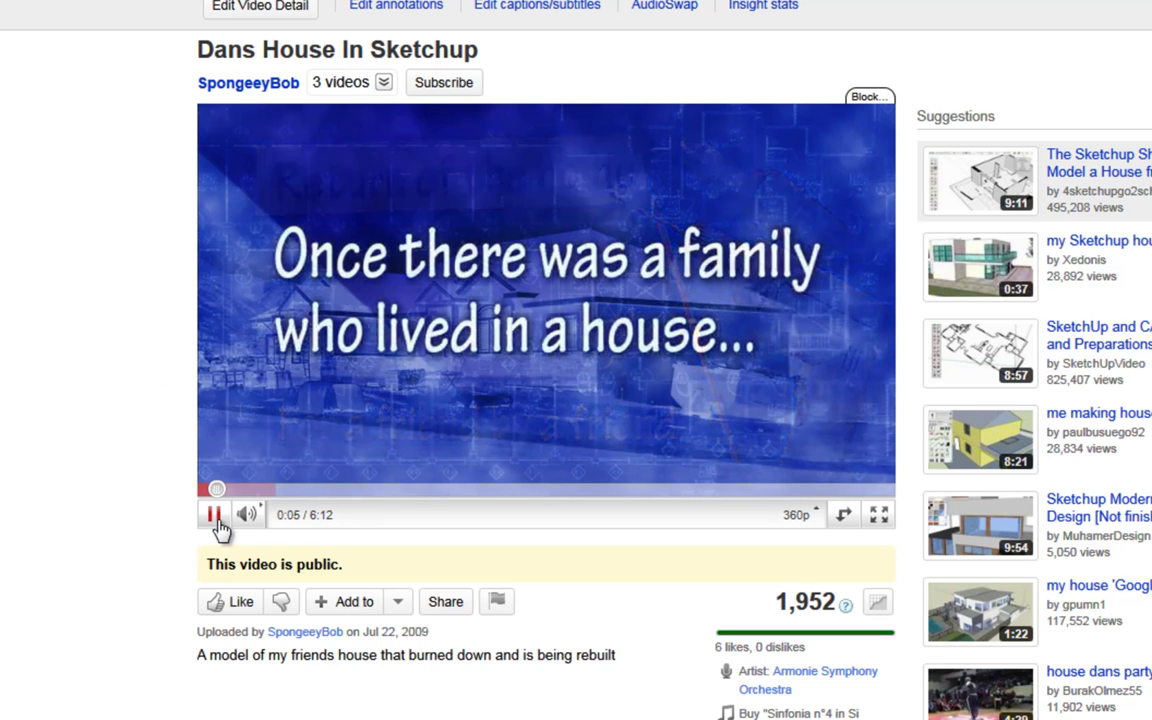
click(214, 515)
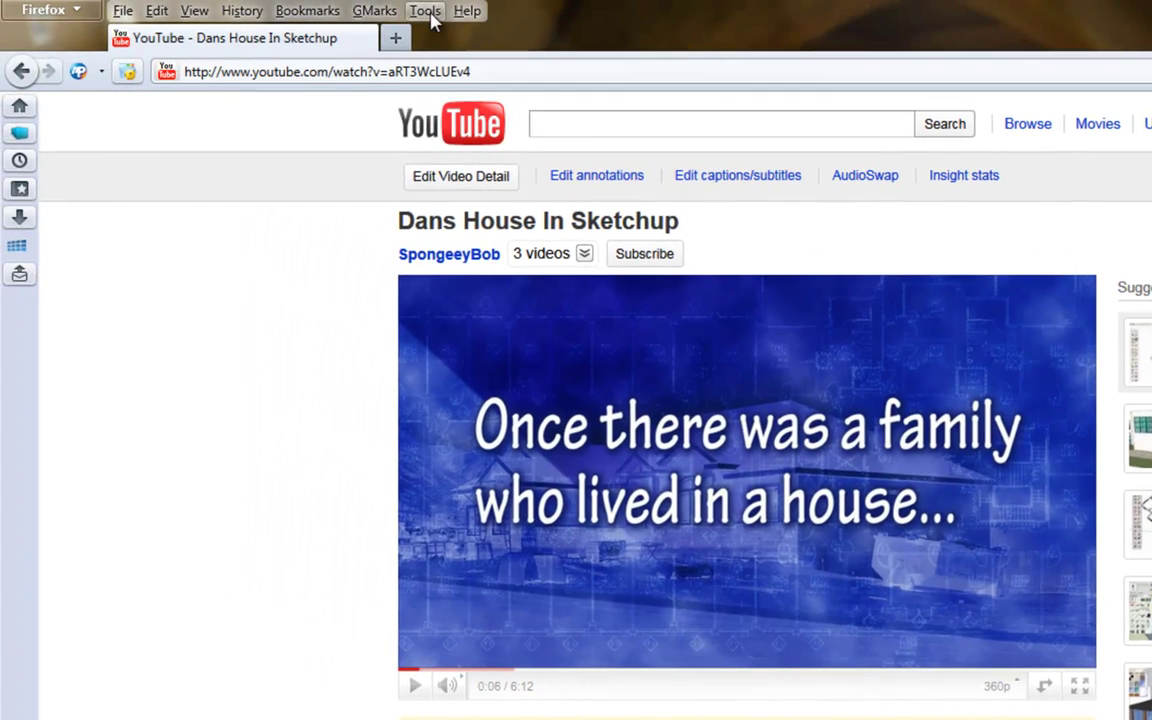
Open the Add-ons Manager and select the disabled Tile Tabs 4.8 extension in the Extensions list.
click(426, 11)
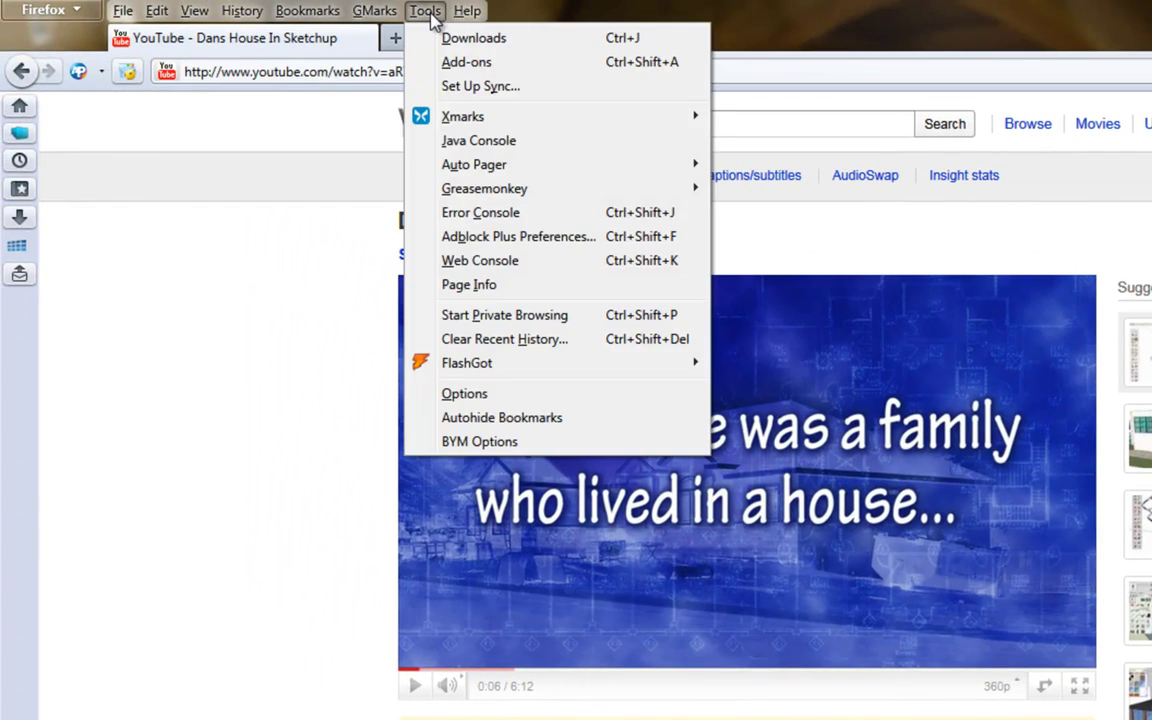
click(587, 64)
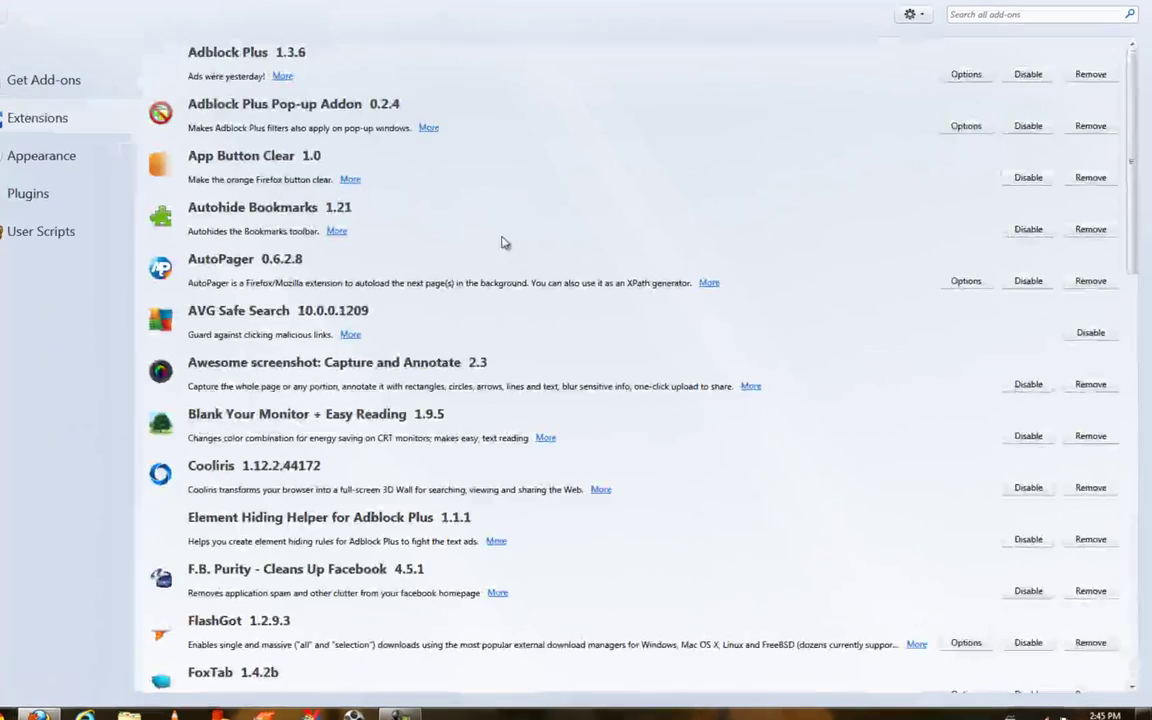
scroll(478, 342, down, 4)
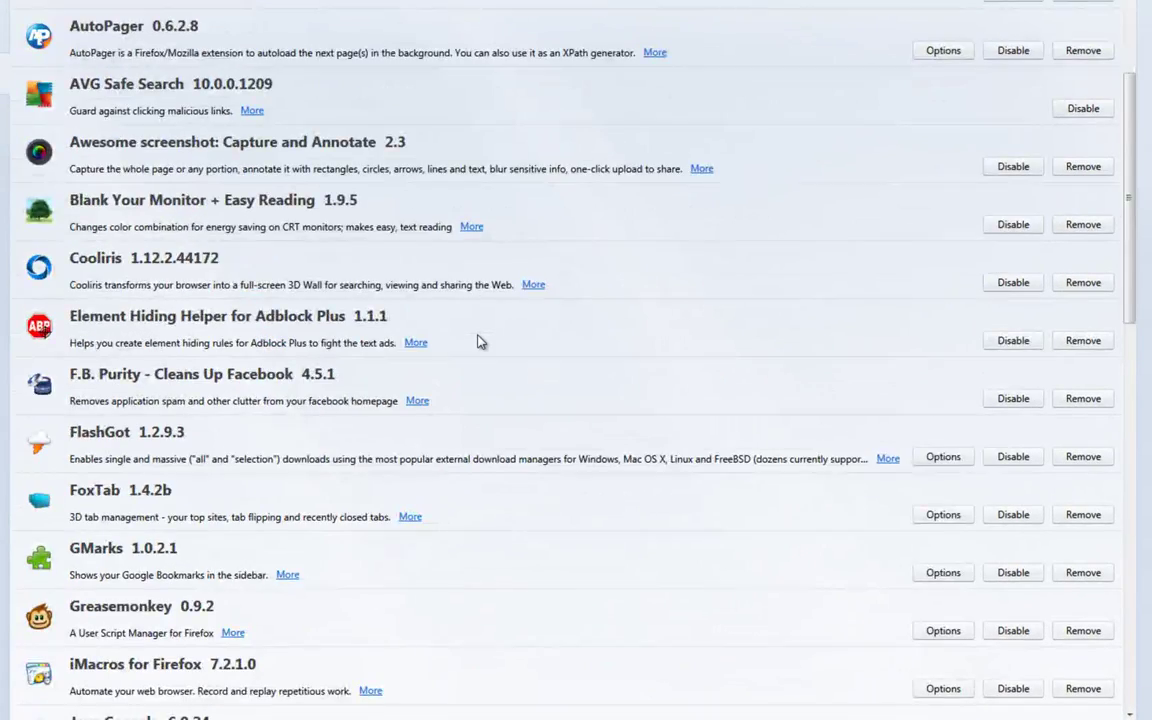
scroll(478, 342, down, 3)
scroll(478, 342, down, 3)
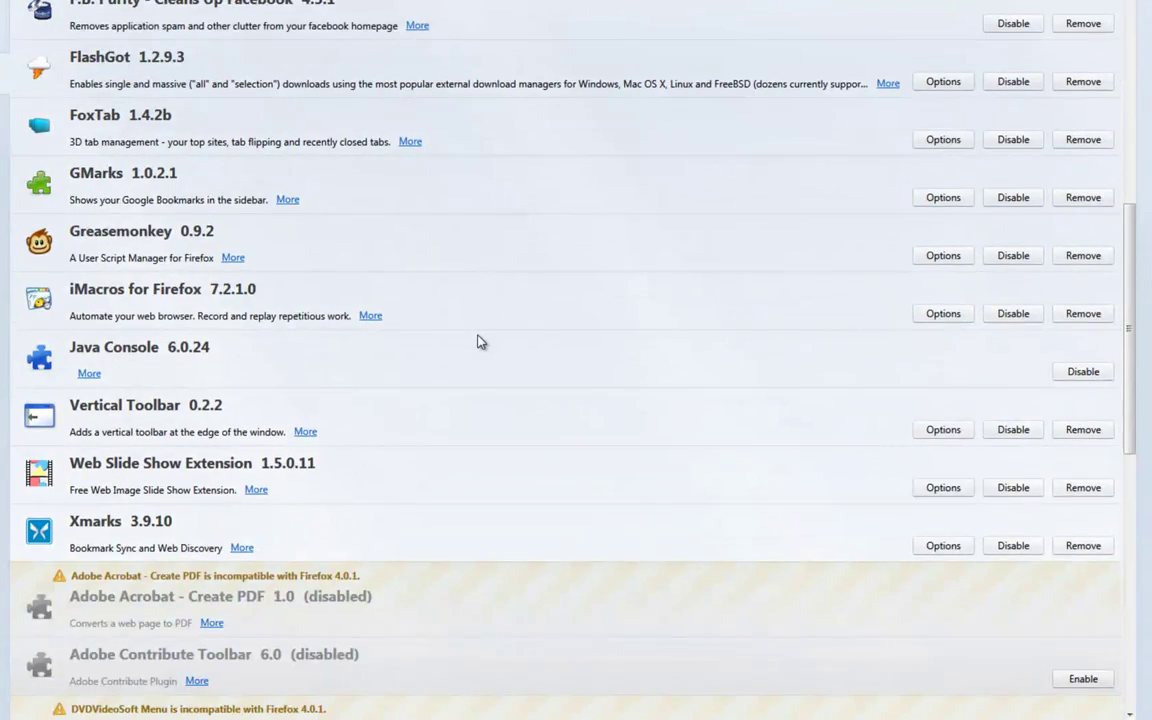
scroll(478, 342, up, 2)
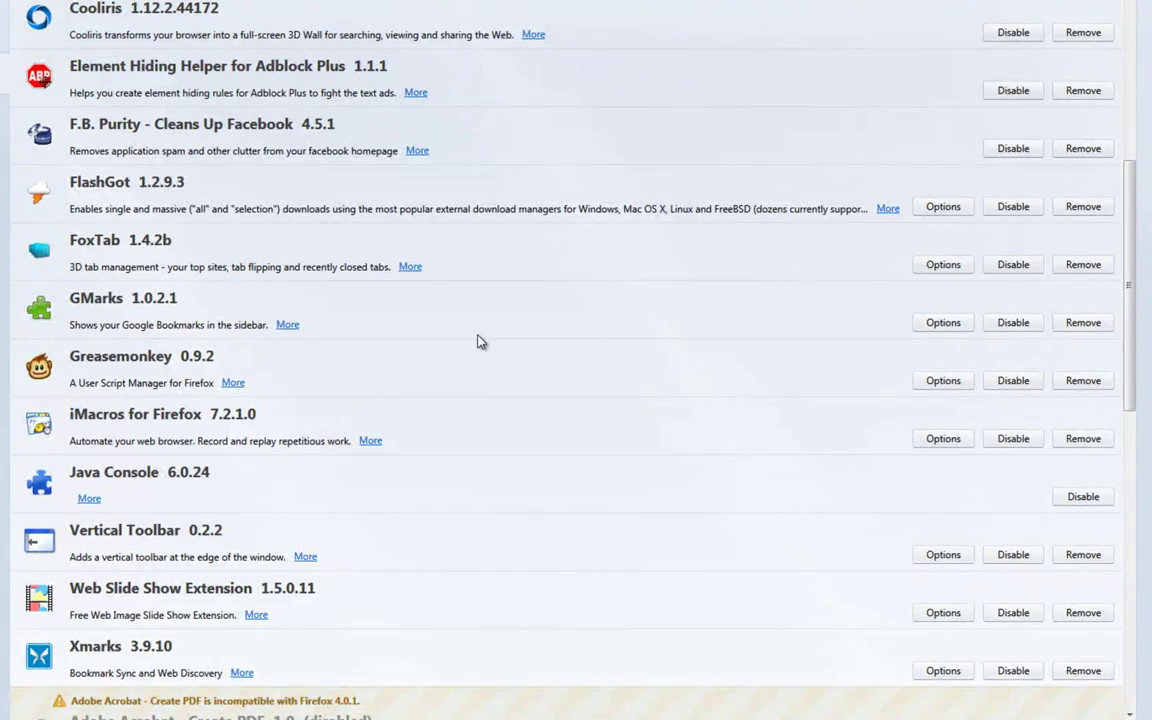
scroll(478, 342, down, 7)
scroll(478, 342, down, 6)
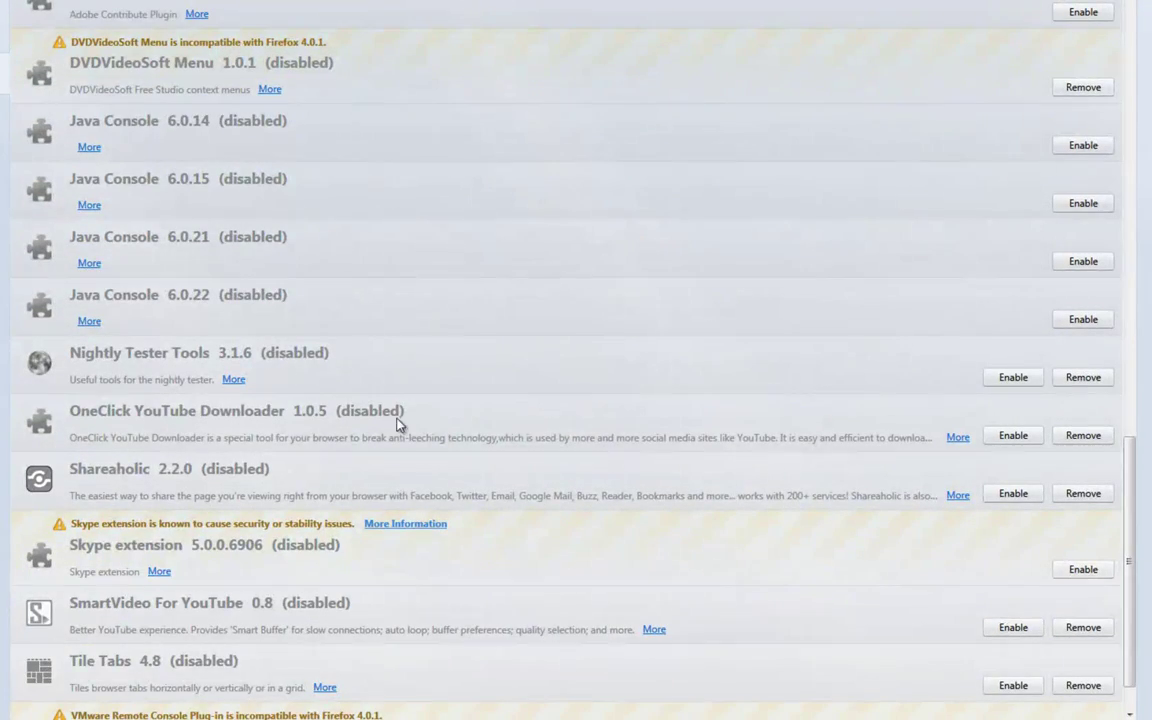
click(232, 664)
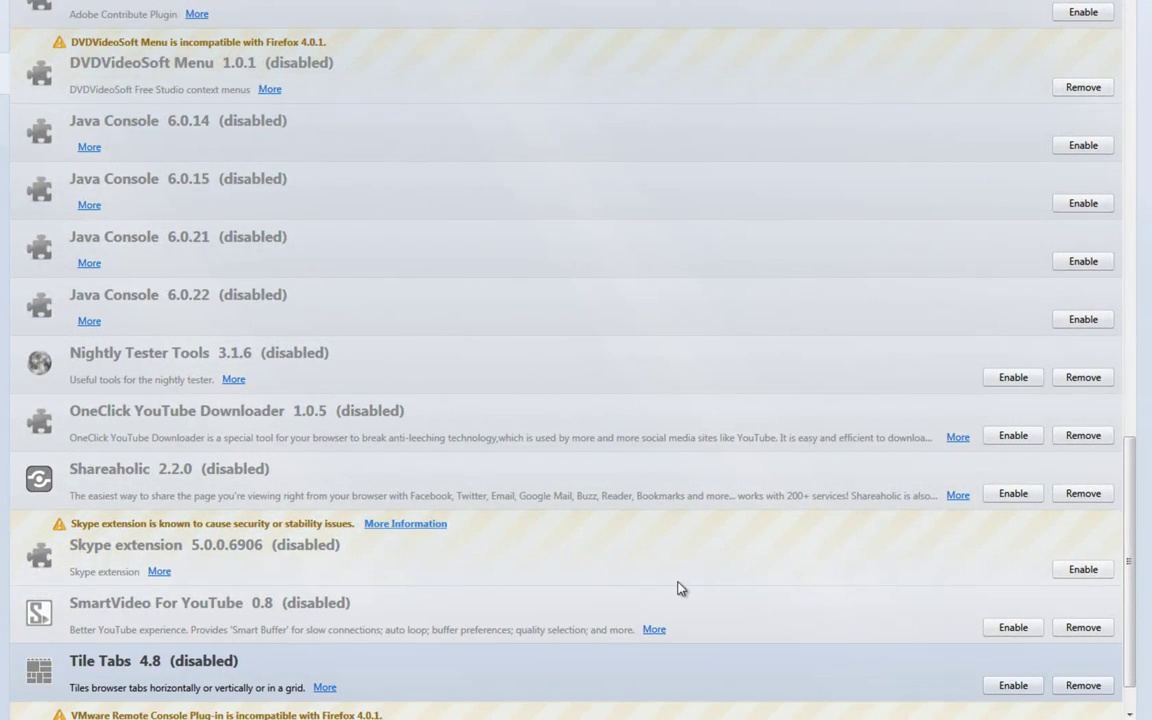
Enable the Tile Tabs extension, taking effect after Firefox restarts.
click(1013, 686)
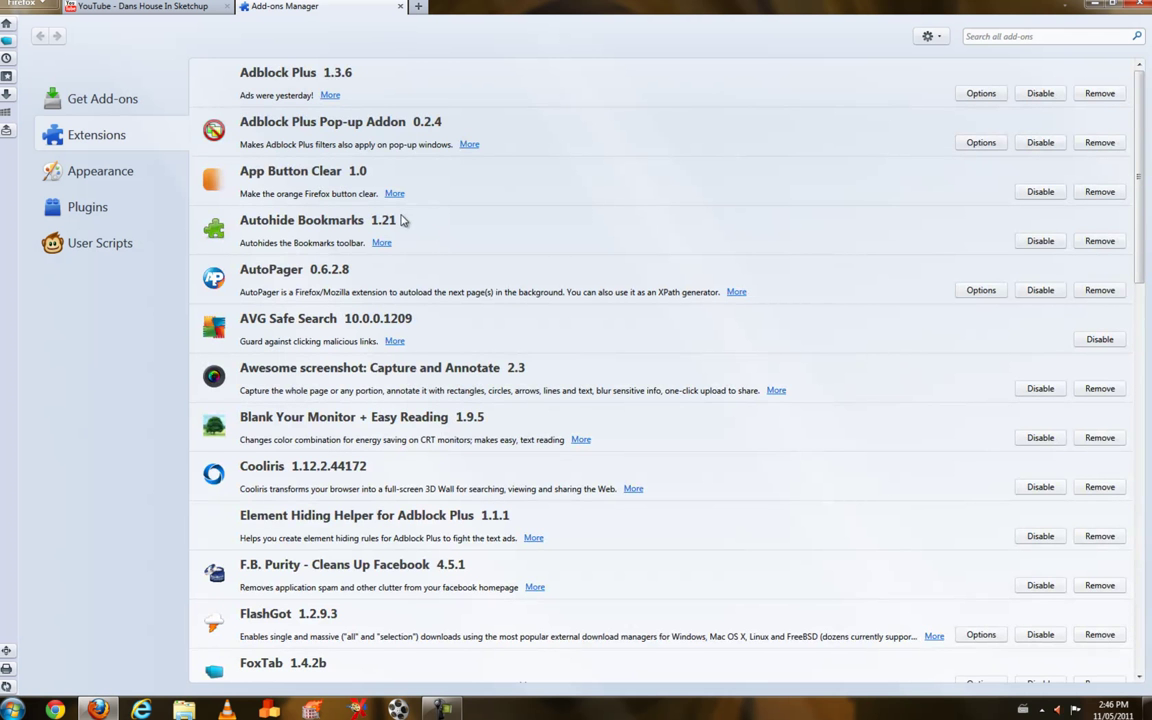
click(163, 10)
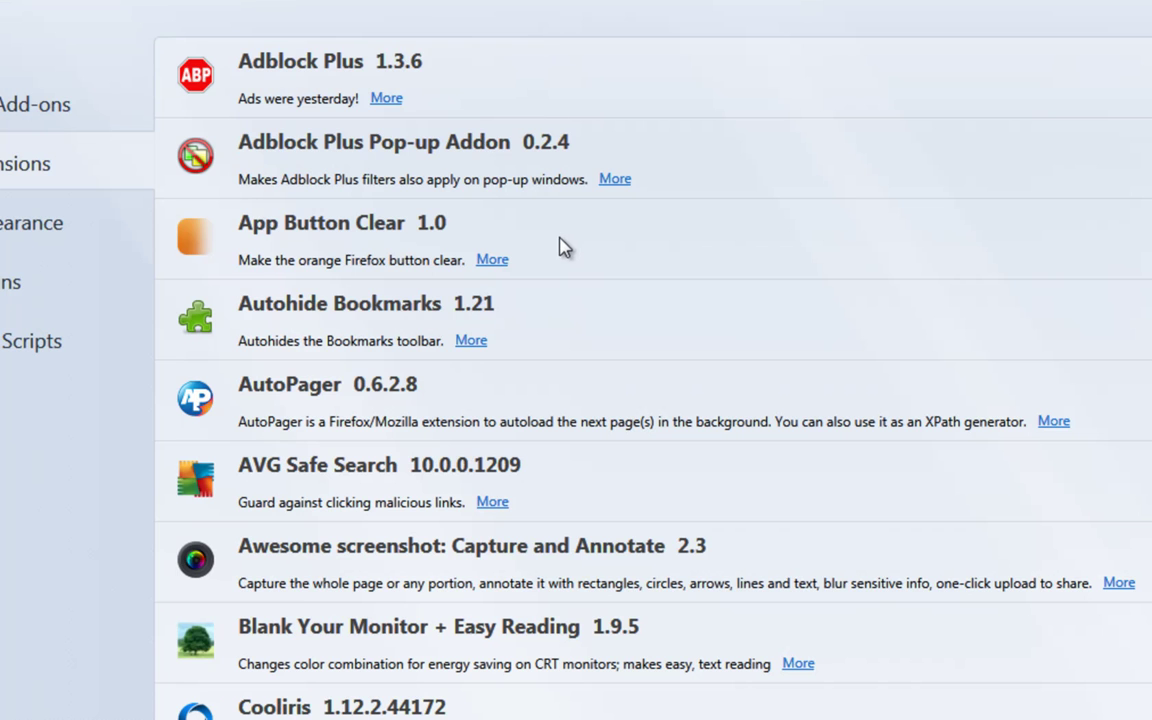
Disable the Tile Tabs 4.8 extension so it turns off after the next restart.
scroll(435, 316, down, 3)
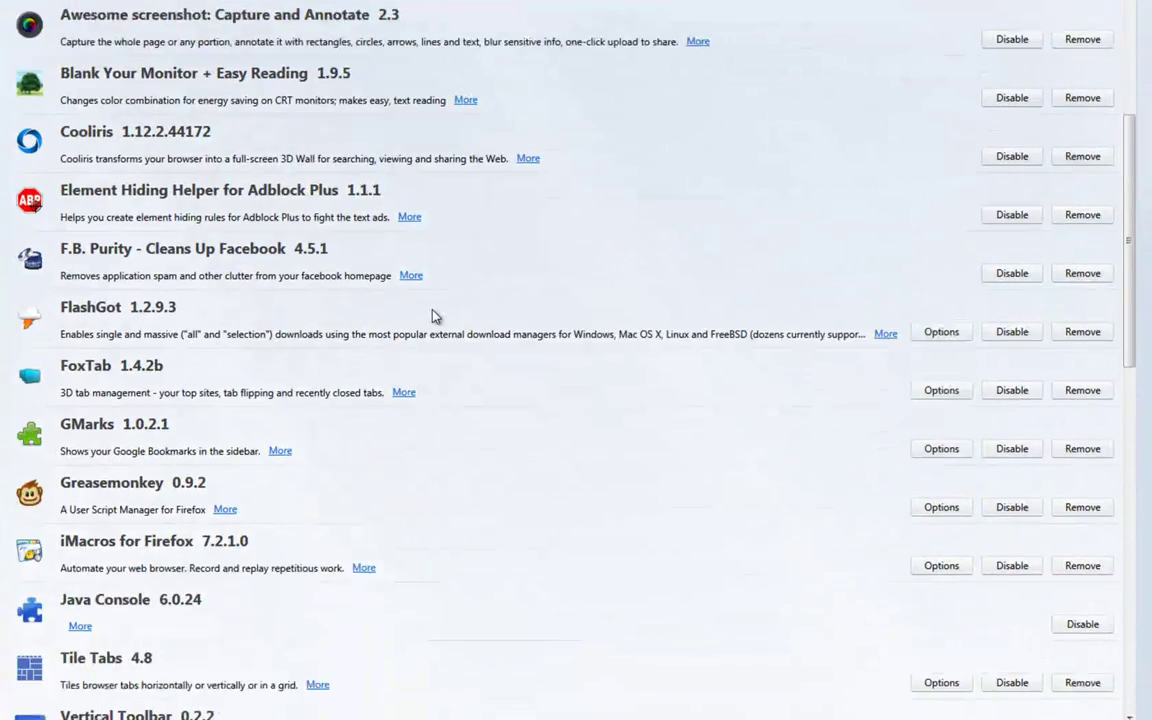
scroll(435, 316, down, 2)
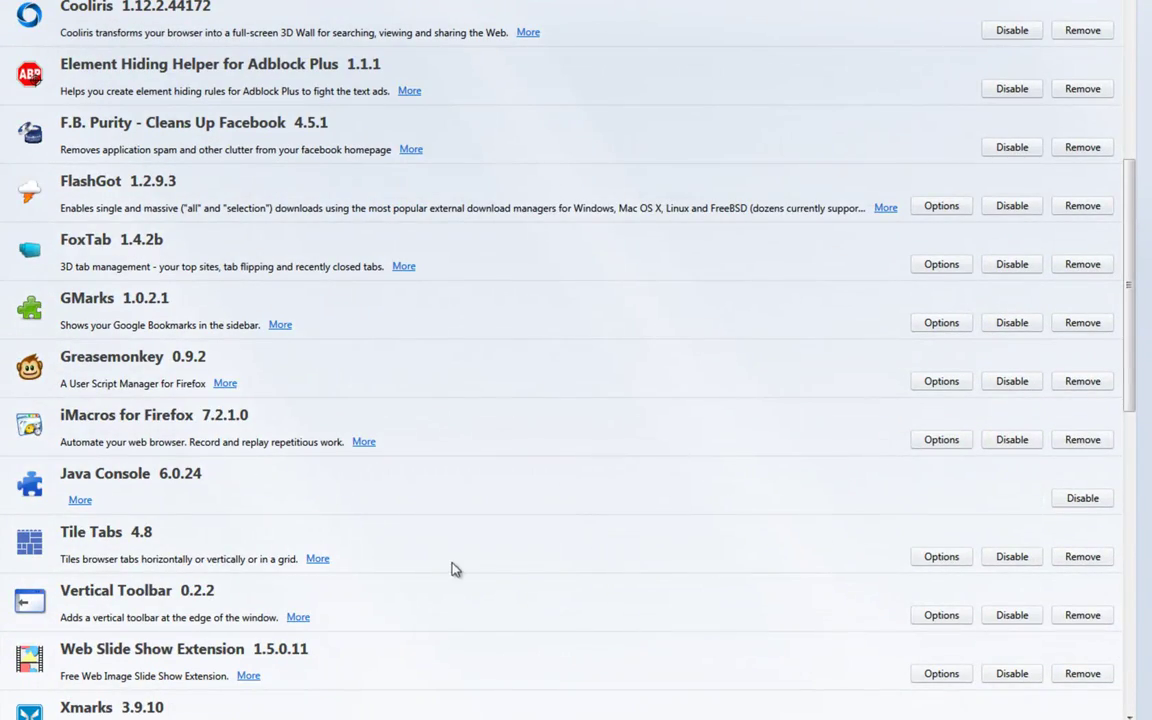
click(1010, 556)
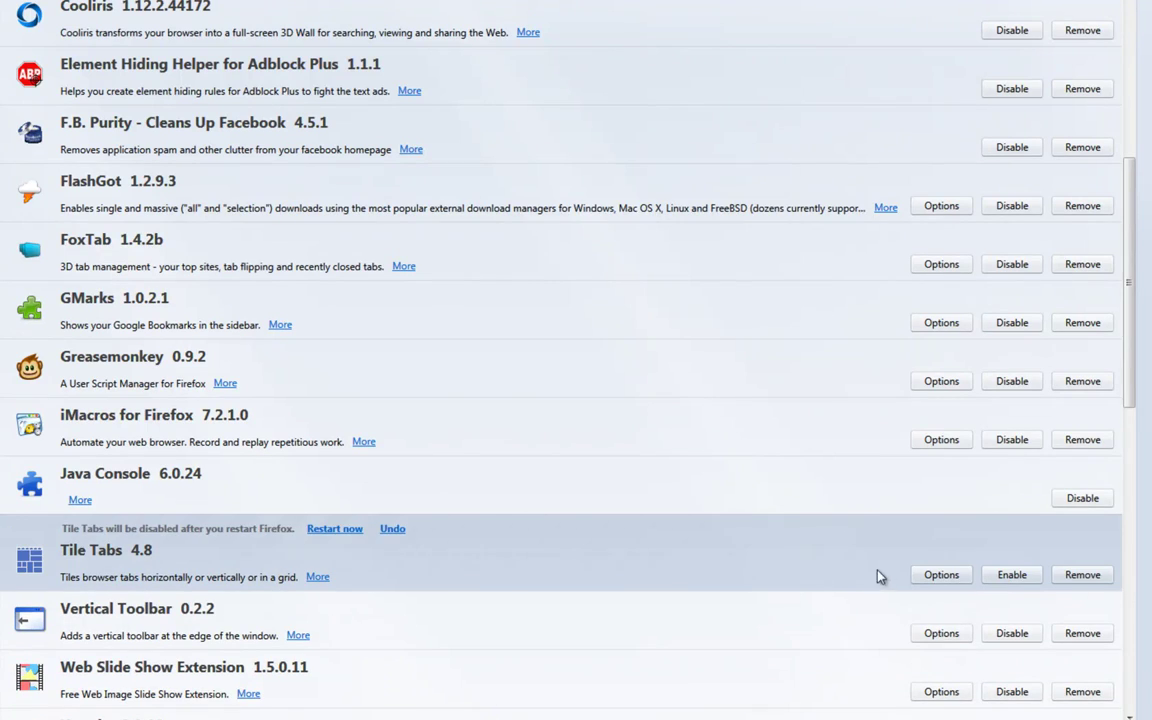